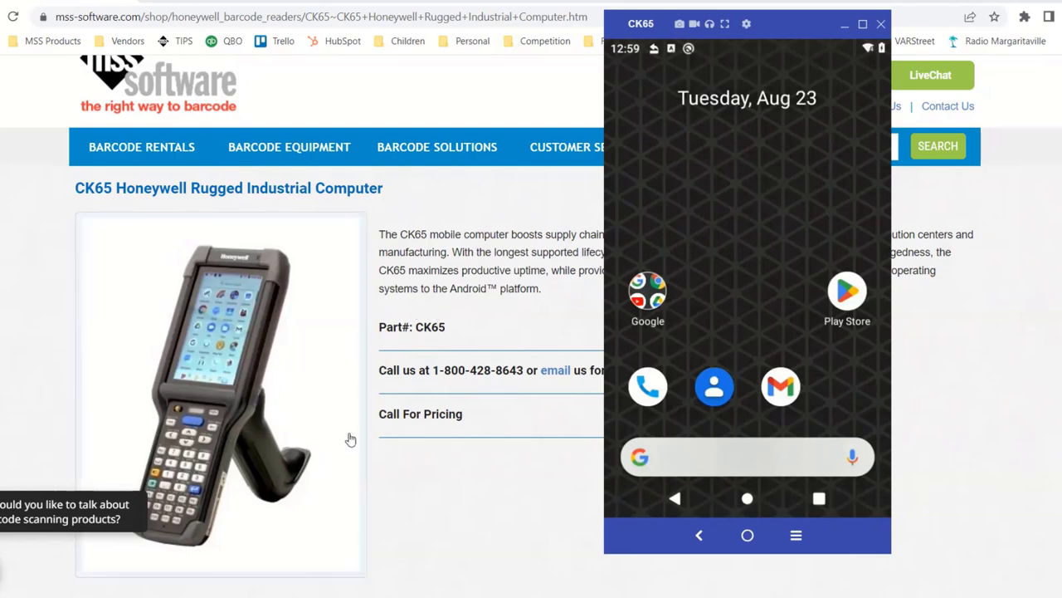
Swipe up to the app drawer and launch Honeywell Launcher to reach its admin Settings
{"action": "left_click_drag", "start_coordinate": [752, 363], "coordinate": [753, 249]}
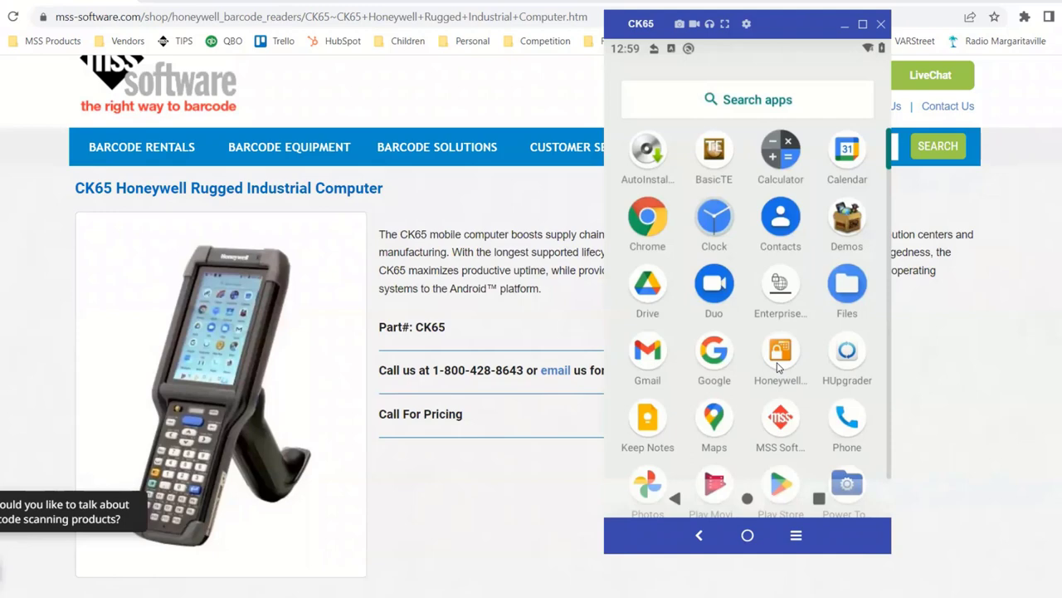
{"action": "left_click", "coordinate": [781, 362]}
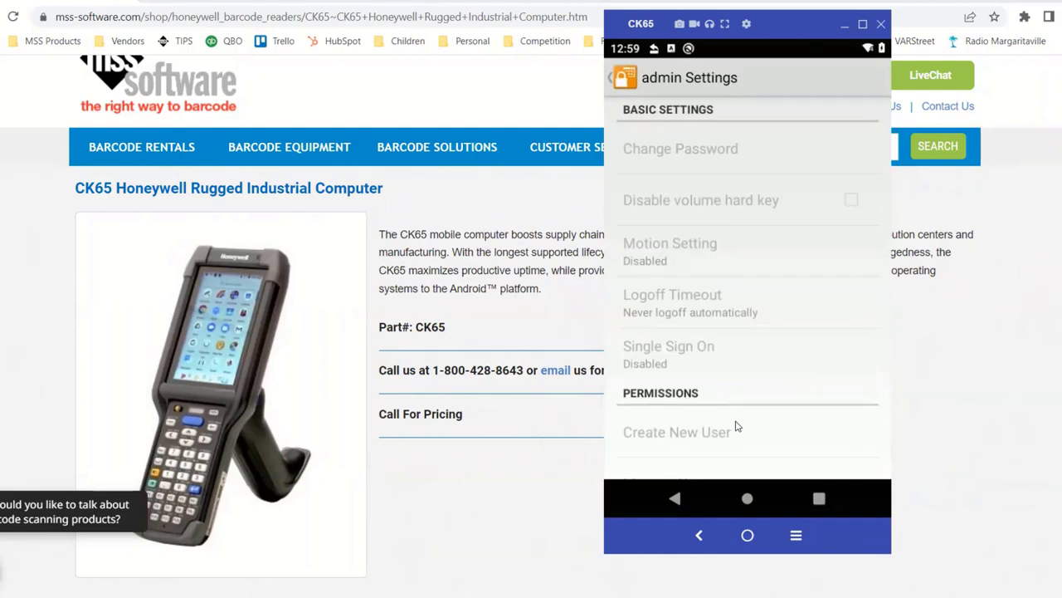
Reopen Honeywell Launcher settings, switch Status ON and confirm the Enable dialog with OK
{"action": "left_click", "coordinate": [747, 498]}
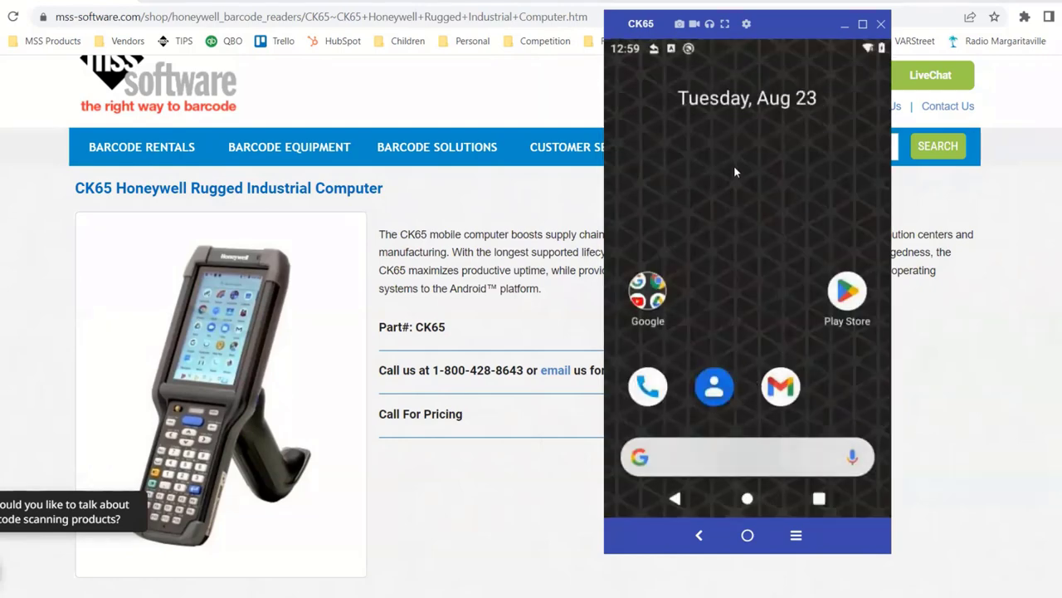
{"action": "left_click_drag", "start_coordinate": [738, 374], "coordinate": [739, 207]}
{"action": "left_click", "coordinate": [780, 353]}
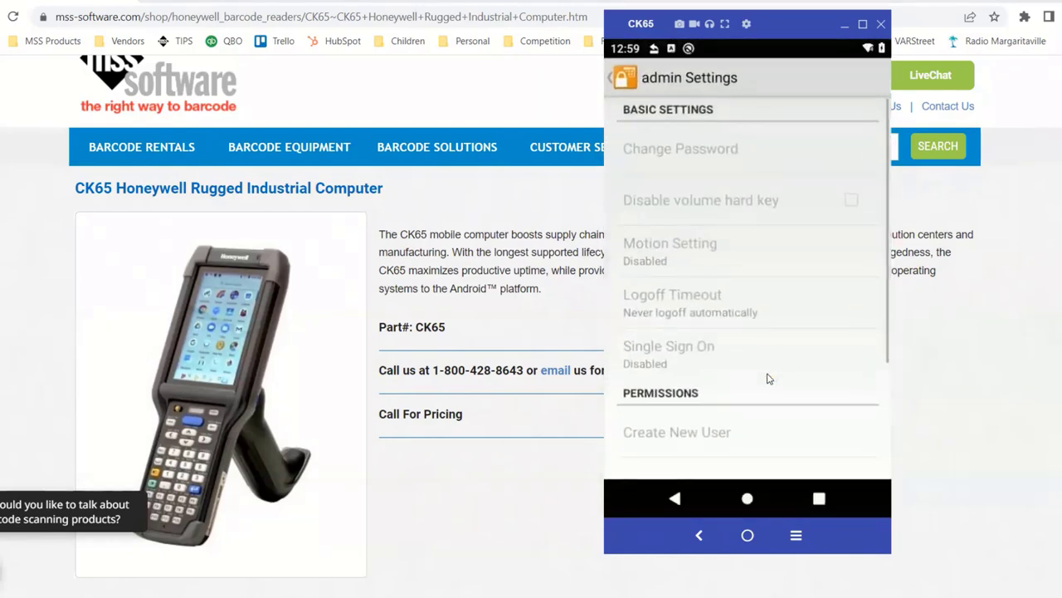
{"action": "scroll", "coordinate": [765, 379], "scroll_direction": "down", "scroll_amount": 3}
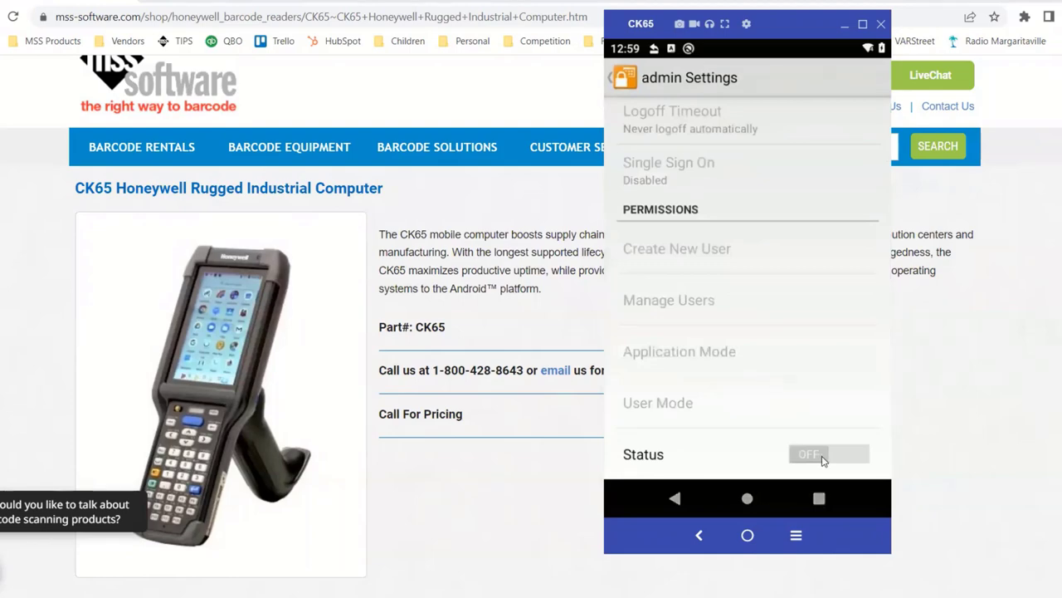
{"action": "left_click", "coordinate": [820, 458]}
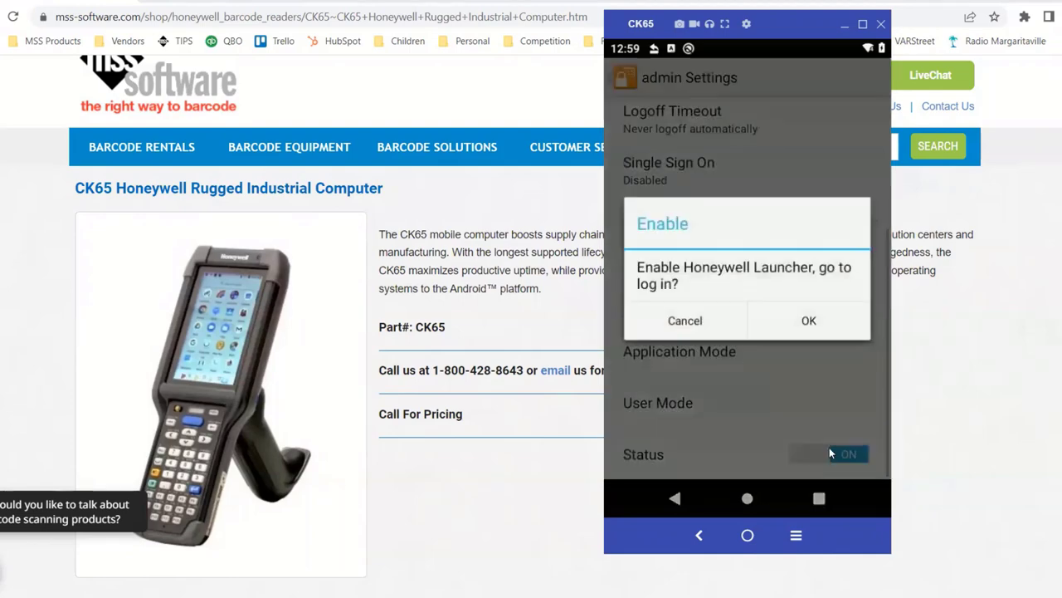
{"action": "left_click", "coordinate": [828, 331]}
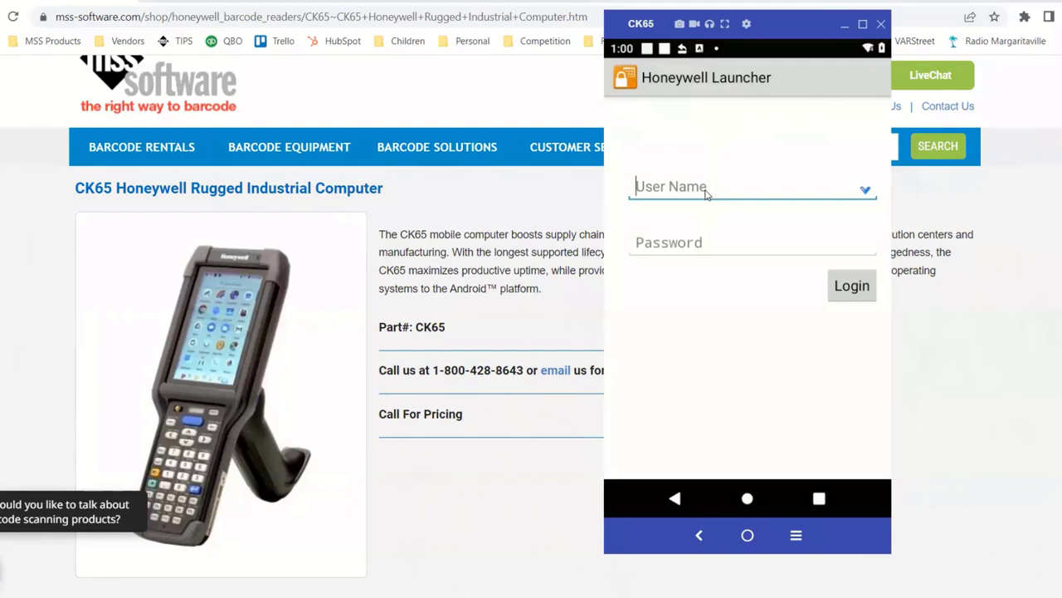
Log in to Honeywell Launcher with the administrator user name and password
{"action": "type", "text": "adminadmi"}
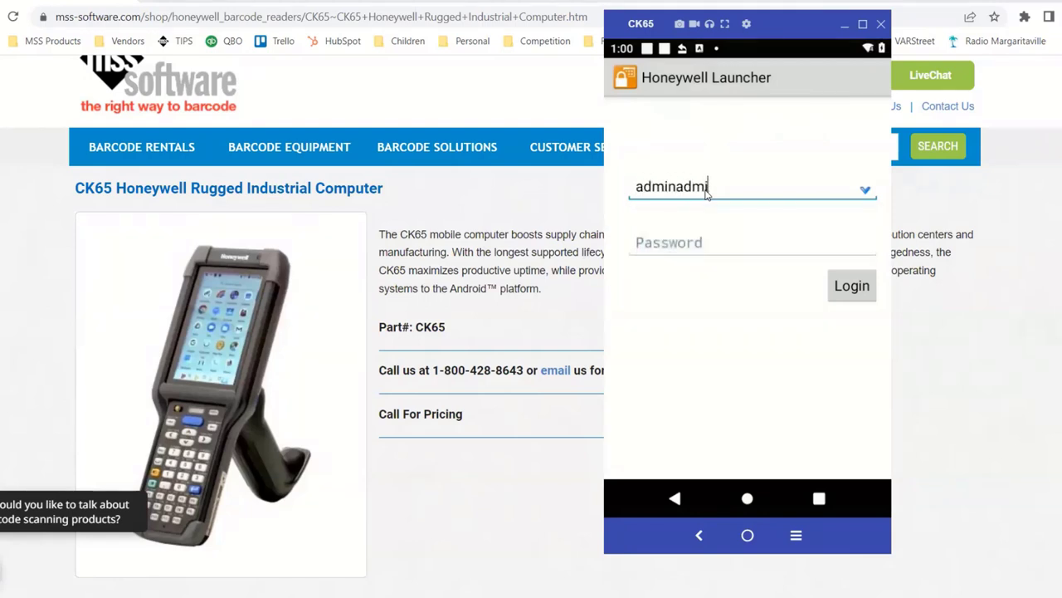
{"action": "key", "text": "BackSpace"}
{"action": "key", "text": "BackSpace"}
{"action": "key", "text": "BackSpace"}
{"action": "left_click", "coordinate": [688, 251]}
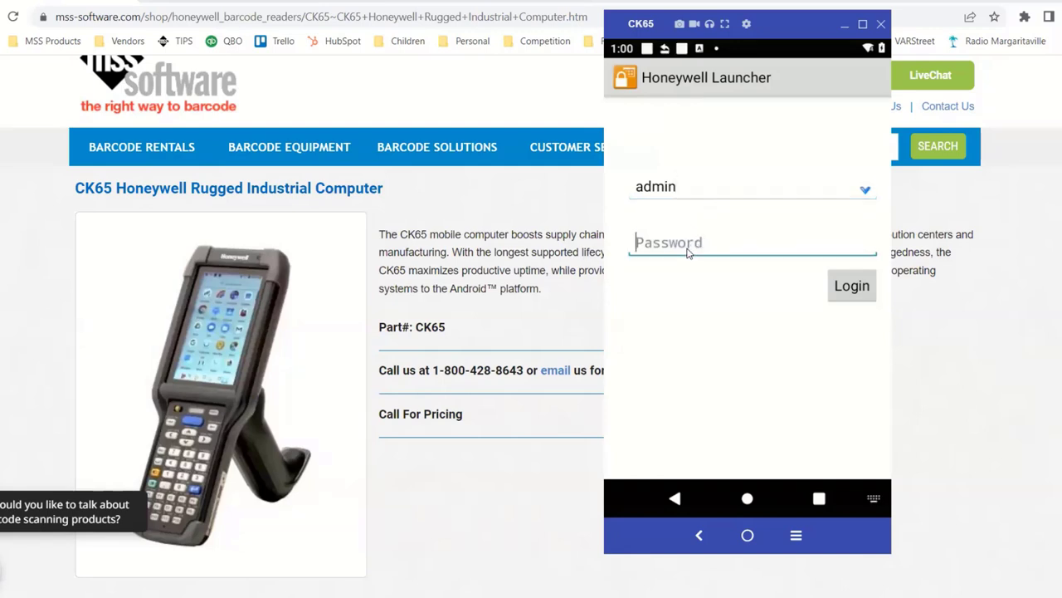
{"action": "type", "text": "admin"}
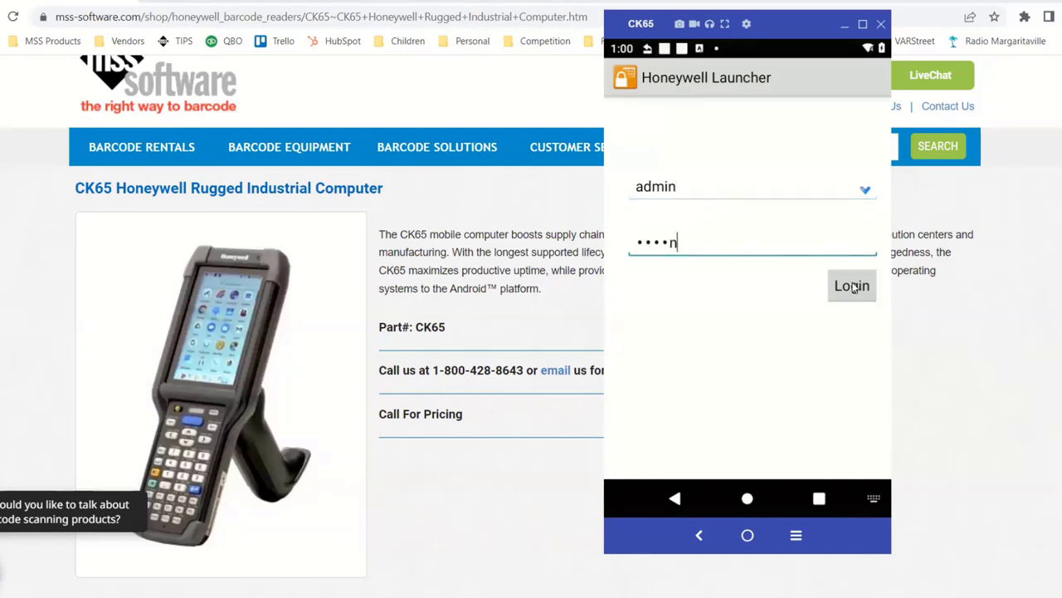
{"action": "left_click", "coordinate": [853, 287]}
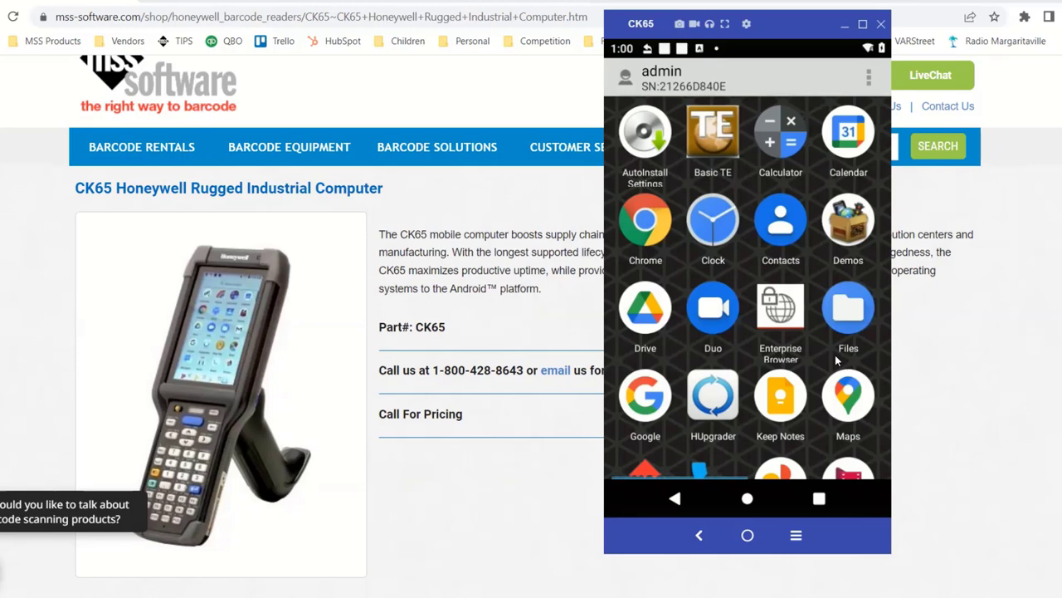
In launcher Settings, set Application Mode to Multiple Application Mode and User Mode to Single User
{"action": "left_click", "coordinate": [869, 85]}
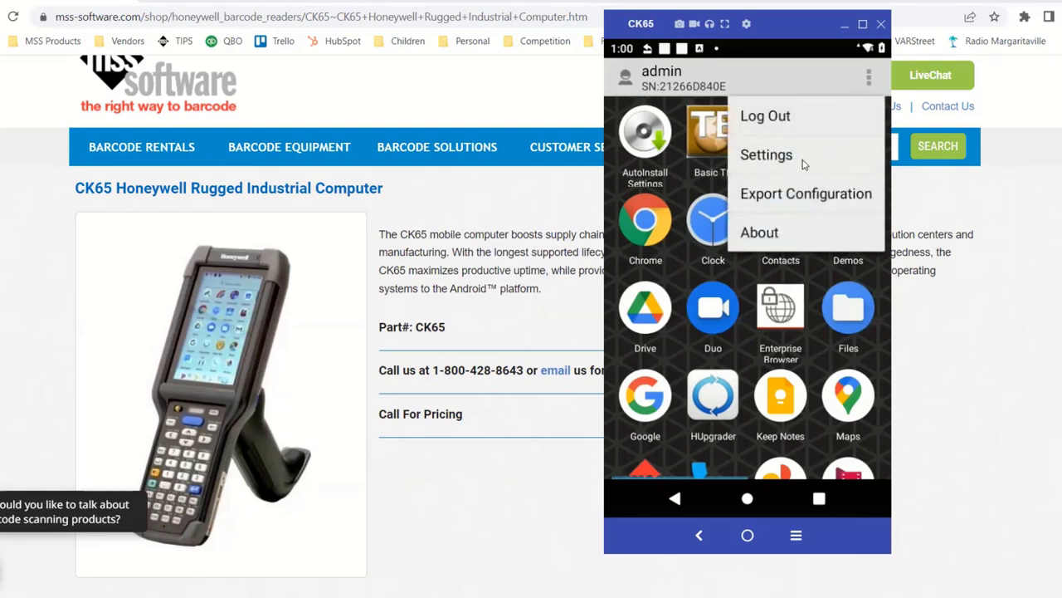
{"action": "left_click", "coordinate": [766, 155]}
{"action": "scroll", "coordinate": [739, 375], "scroll_direction": "down", "scroll_amount": 3}
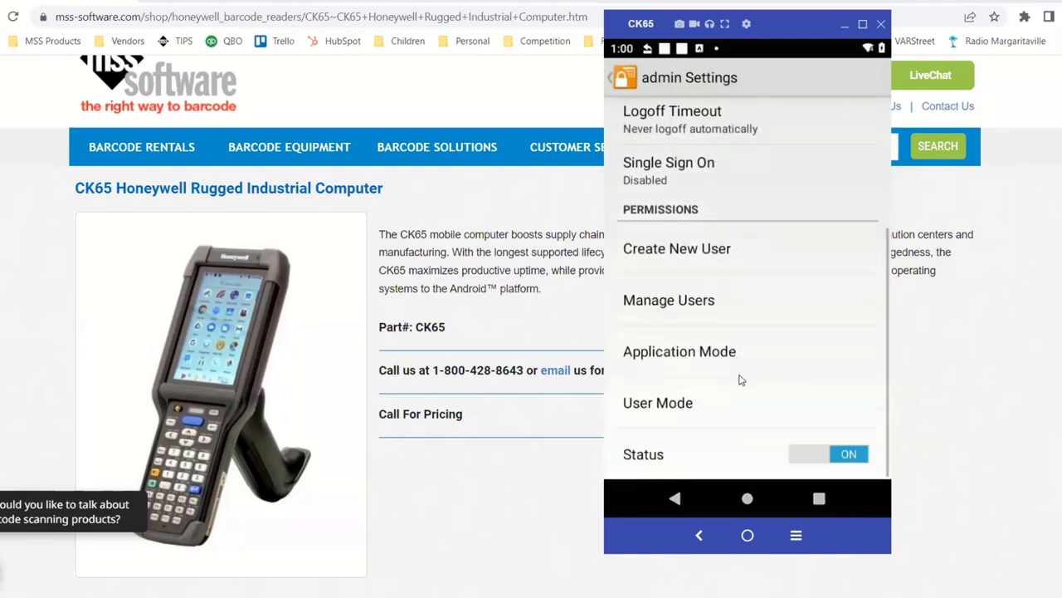
{"action": "left_click", "coordinate": [727, 363]}
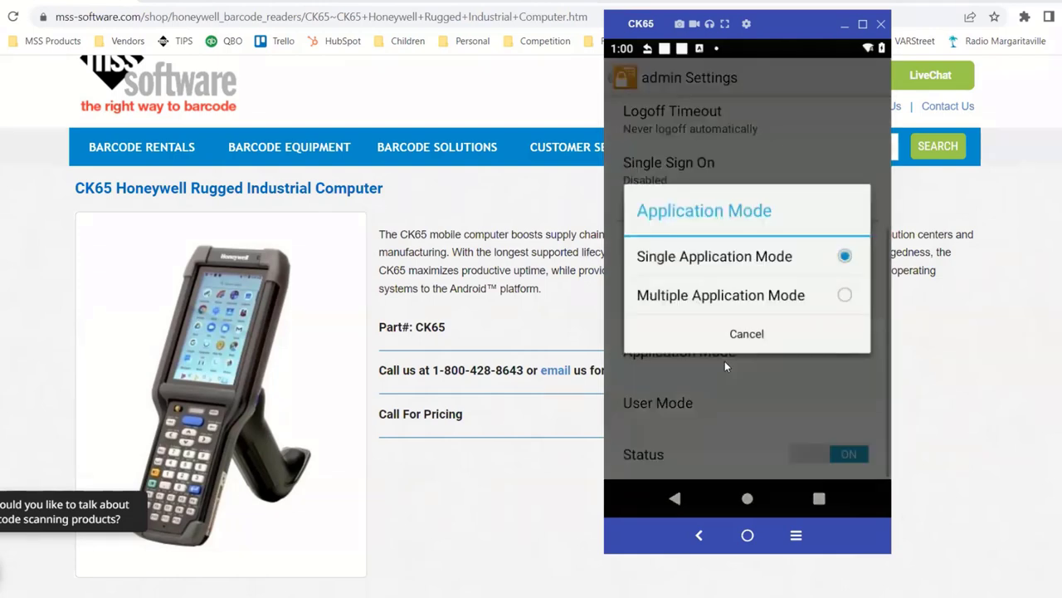
{"action": "left_click", "coordinate": [753, 297]}
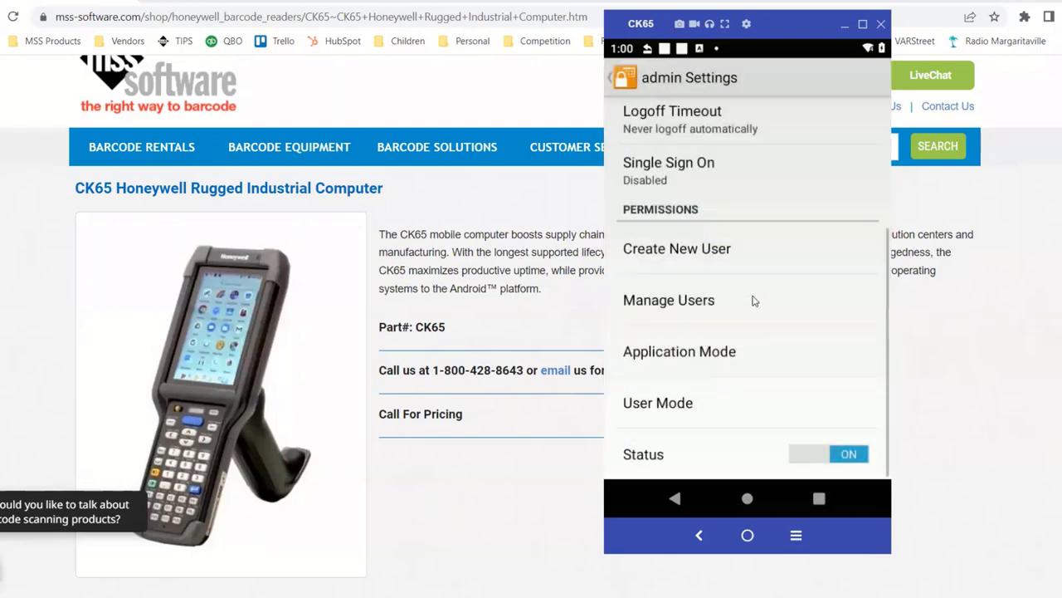
{"action": "left_click", "coordinate": [685, 403]}
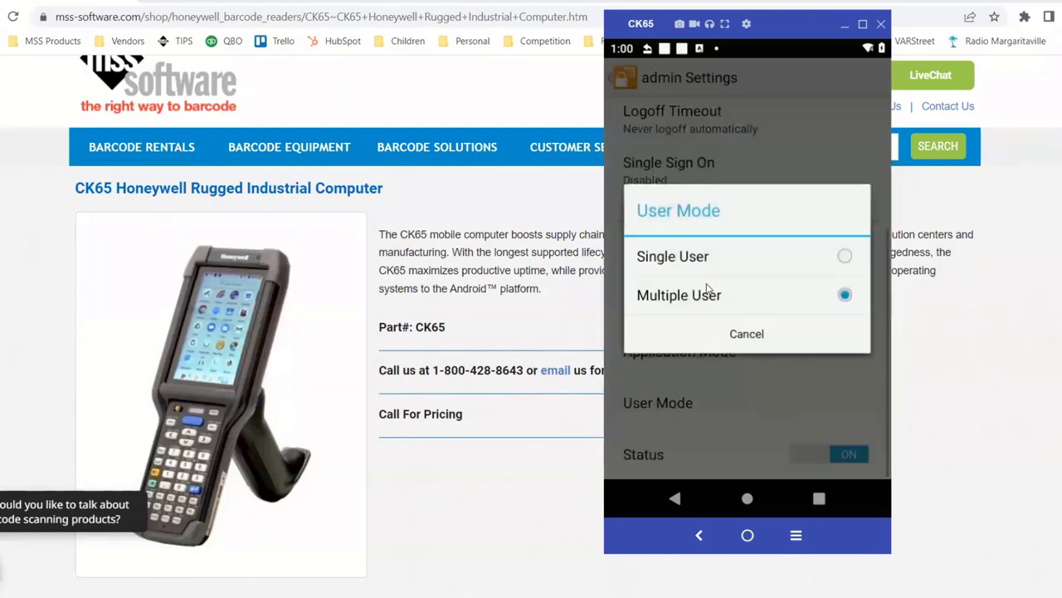
{"action": "left_click", "coordinate": [713, 258]}
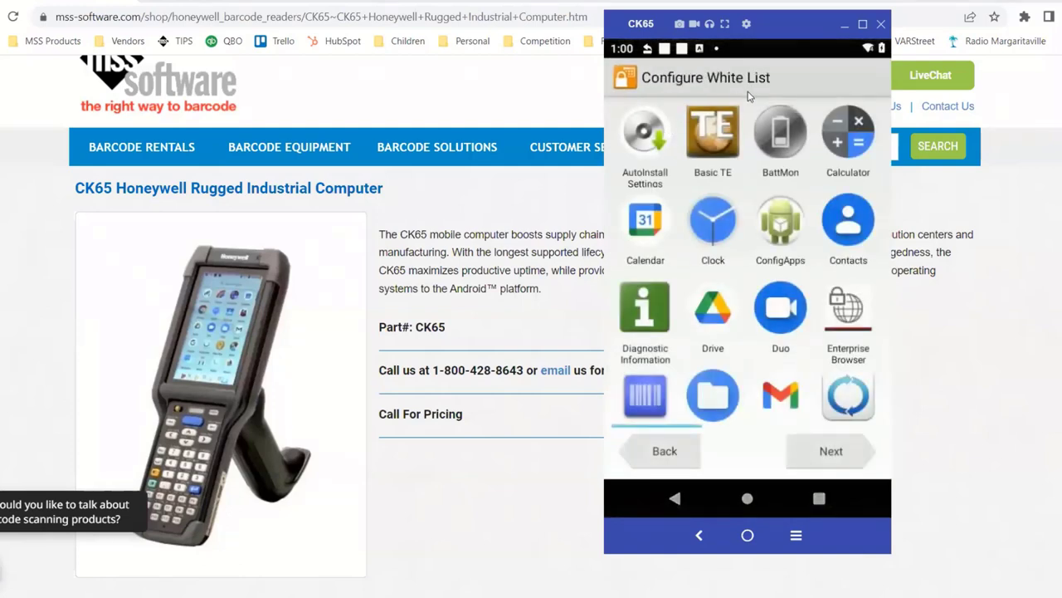
Add Clock to the white list and cancel the Enterprise Browser options dialog
{"action": "left_click", "coordinate": [708, 221]}
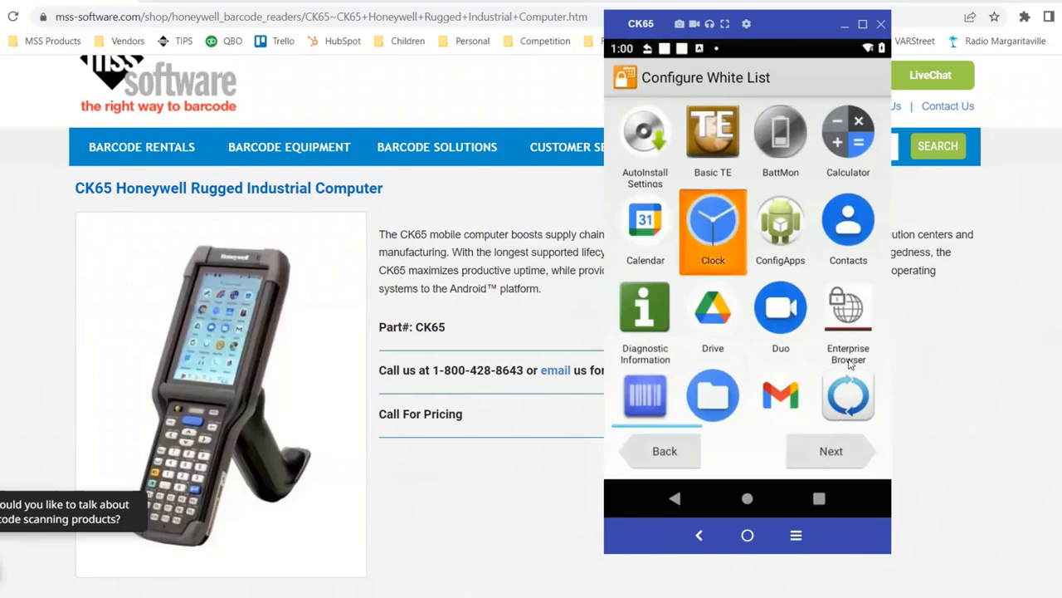
{"action": "left_click", "coordinate": [850, 362]}
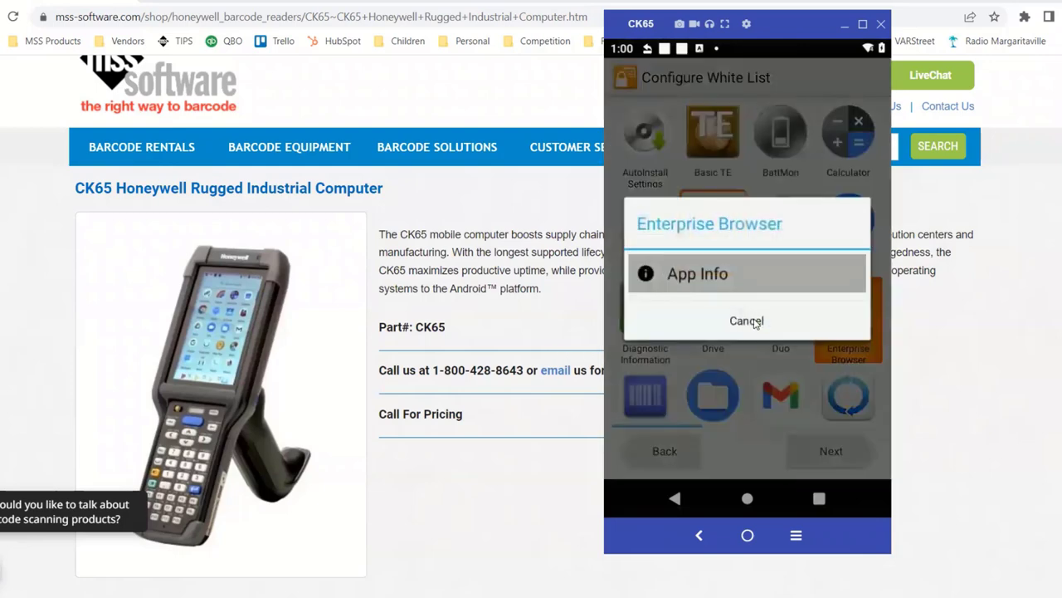
{"action": "left_click", "coordinate": [747, 320]}
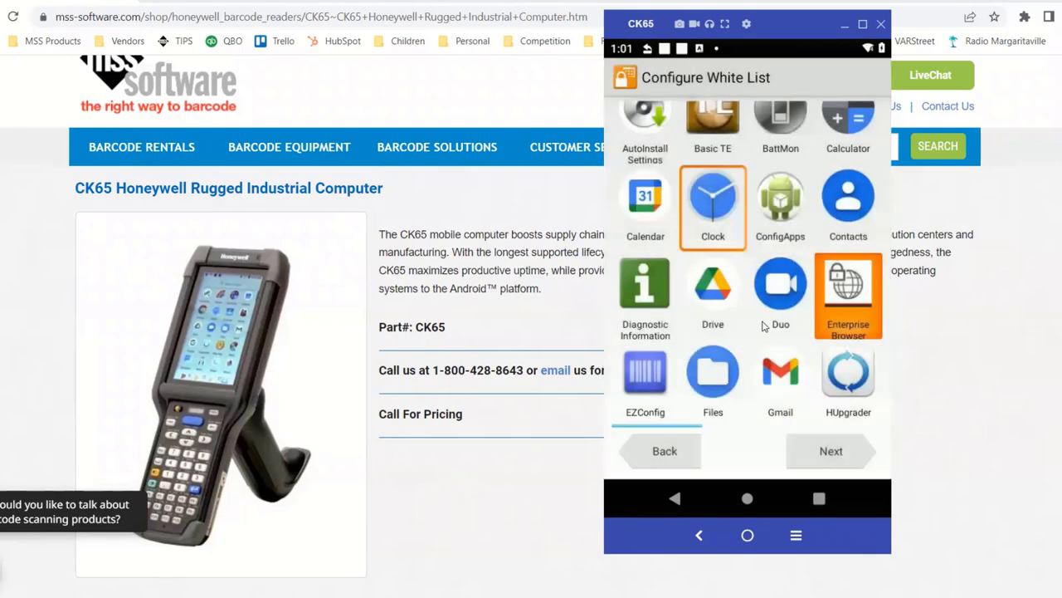
{"action": "scroll", "coordinate": [763, 325], "scroll_direction": "down", "scroll_amount": 3}
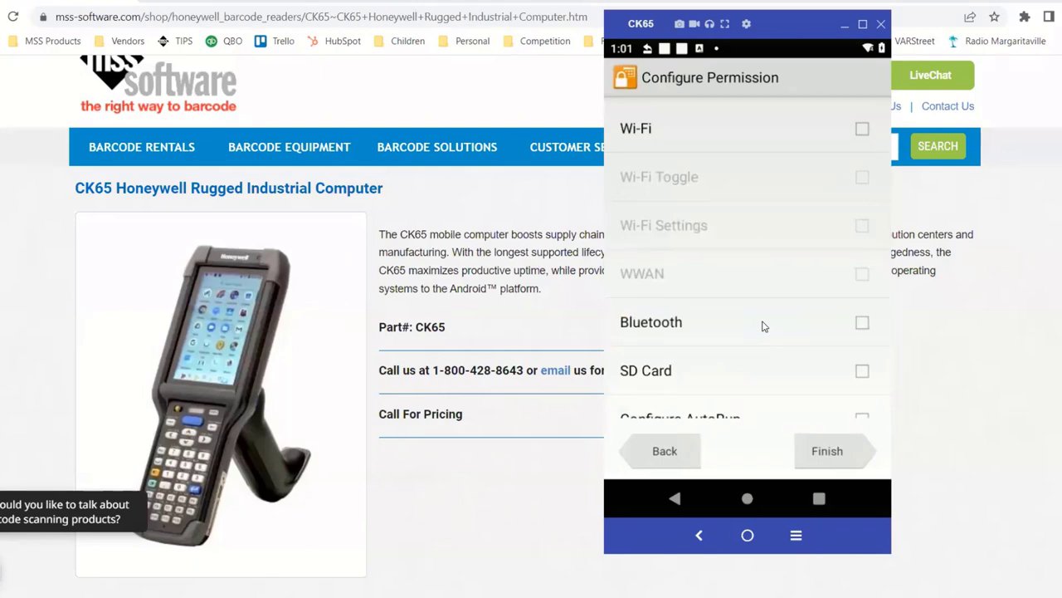
Check the Wi-Fi and EZConfig Barcode permissions, then finish the user setup
{"action": "left_click", "coordinate": [862, 130]}
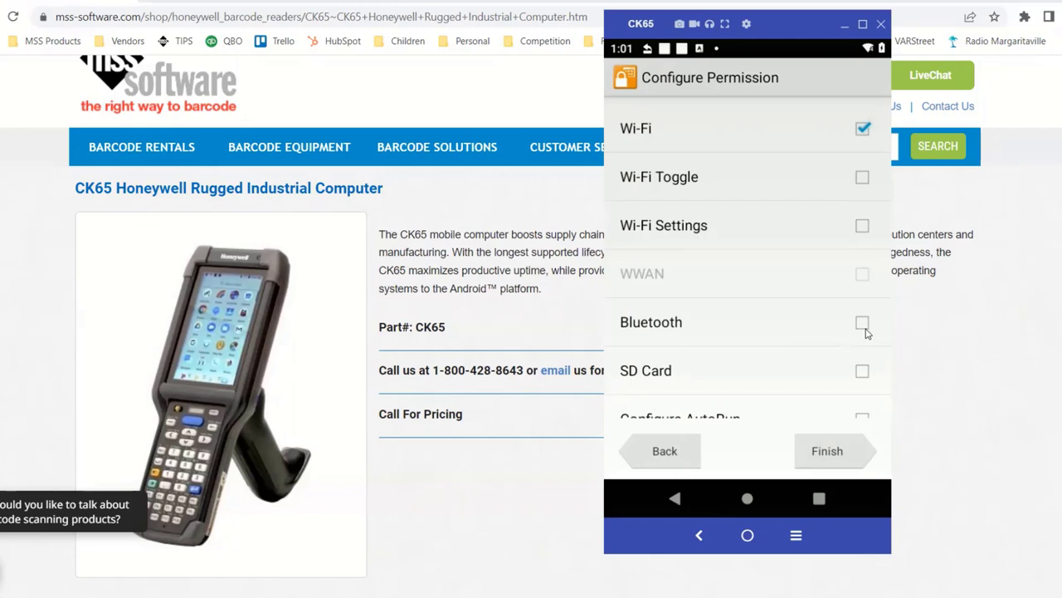
{"action": "scroll", "coordinate": [866, 332], "scroll_direction": "down", "scroll_amount": 2}
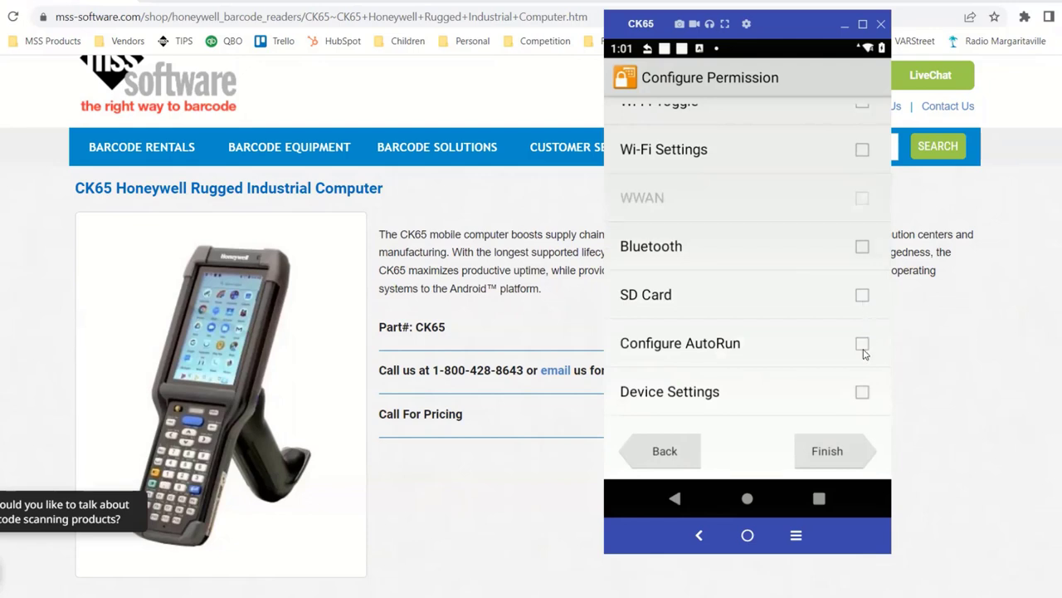
{"action": "scroll", "coordinate": [861, 350], "scroll_direction": "down", "scroll_amount": 1}
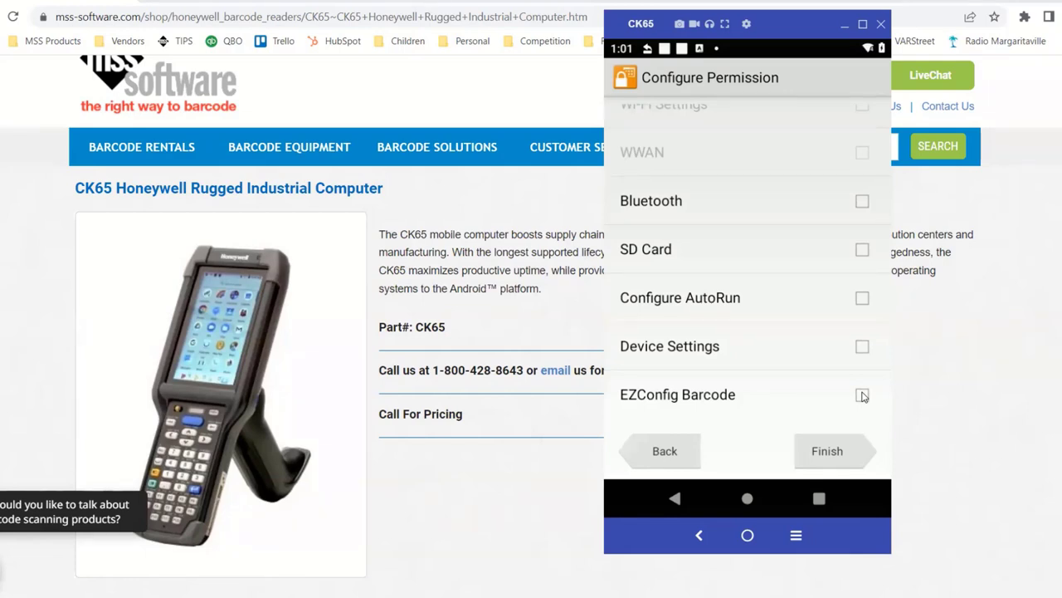
{"action": "left_click", "coordinate": [862, 396]}
{"action": "left_click", "coordinate": [832, 451]}
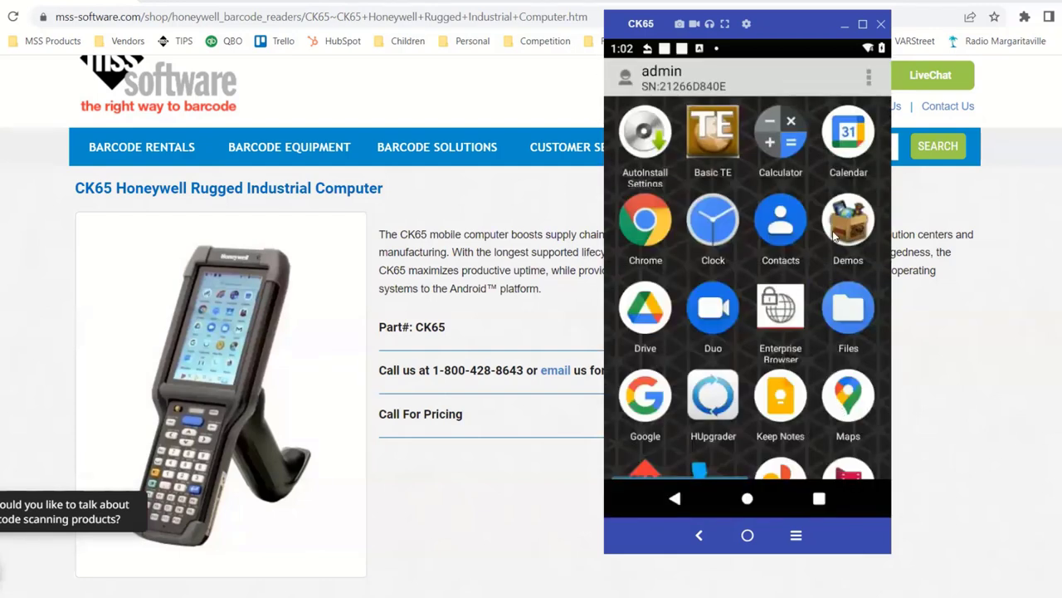
Log out of the admin account and confirm, switching to the Default user
{"action": "left_click", "coordinate": [869, 76]}
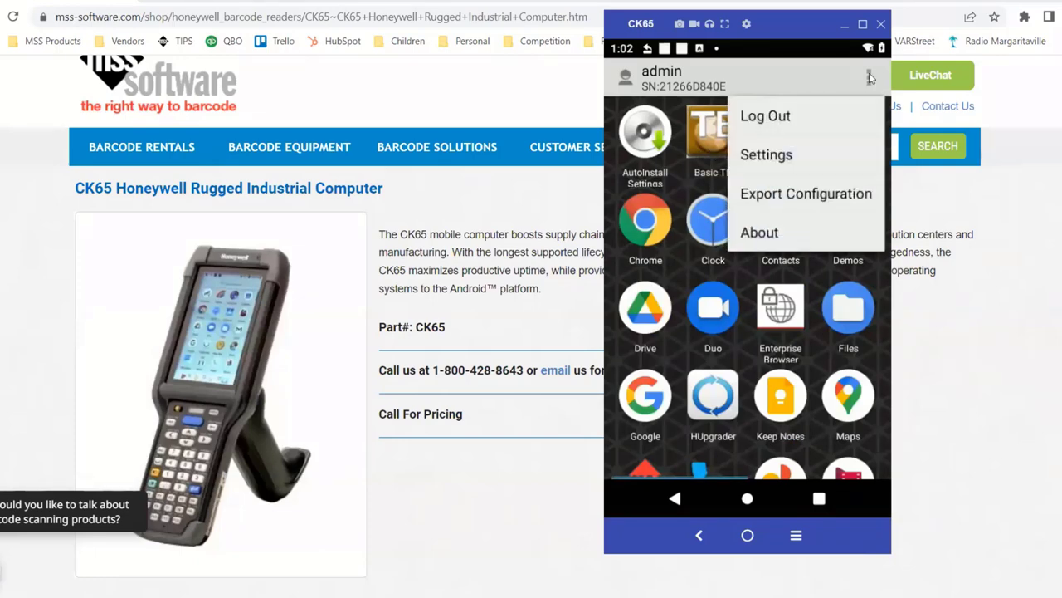
{"action": "left_click", "coordinate": [825, 125]}
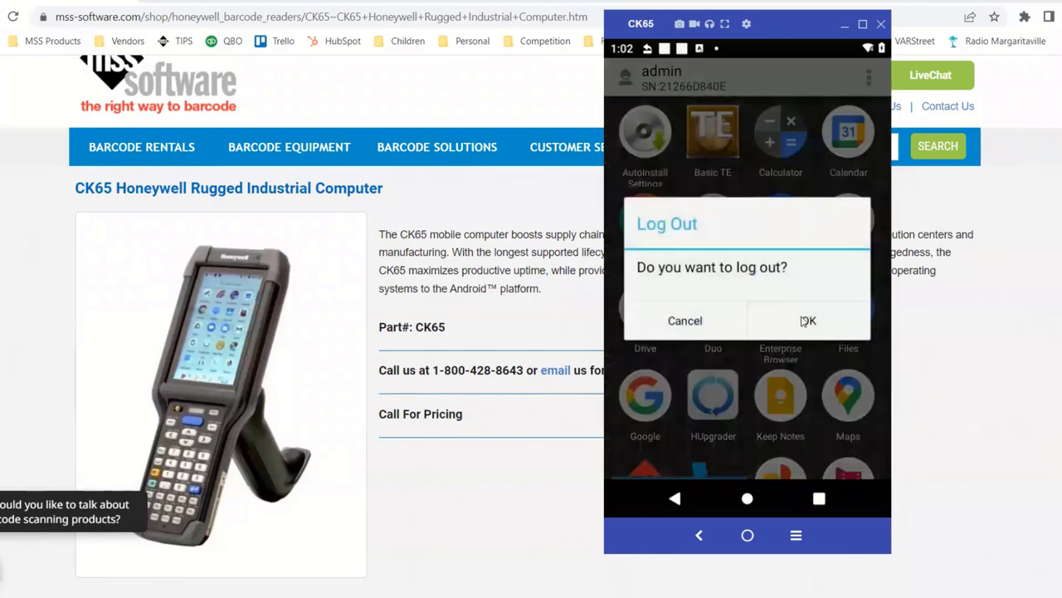
{"action": "left_click", "coordinate": [807, 321]}
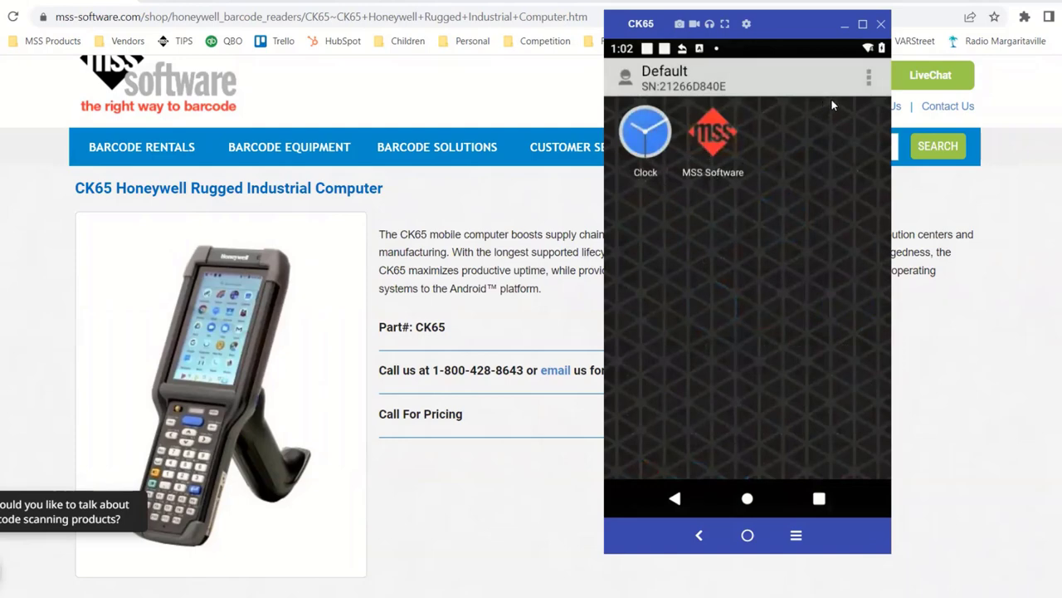
Open the Default user's Settings twice to check its restrictions, then return home
{"action": "left_click", "coordinate": [869, 80]}
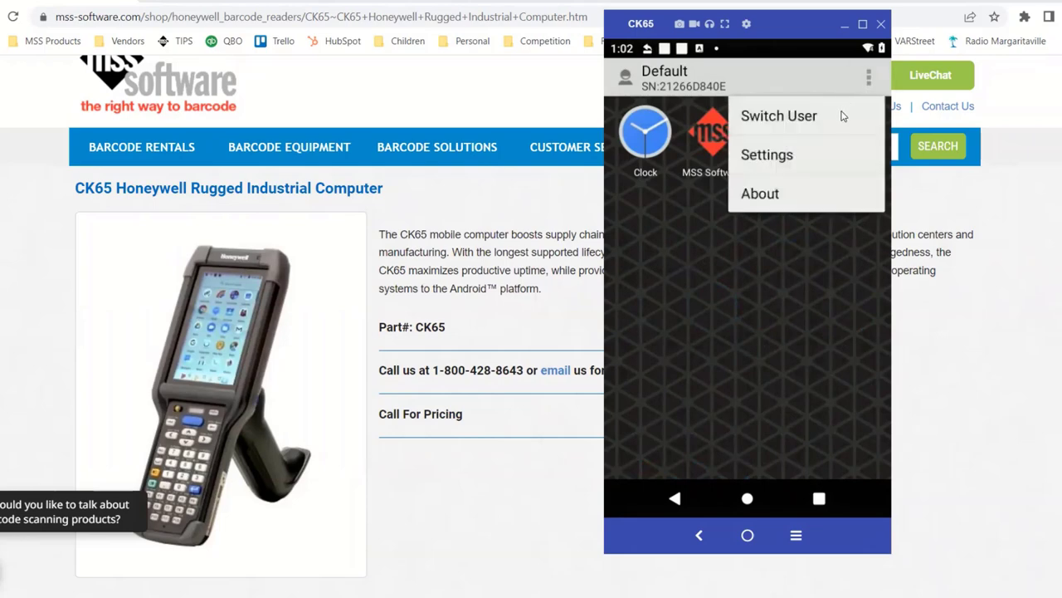
{"action": "left_click", "coordinate": [814, 159]}
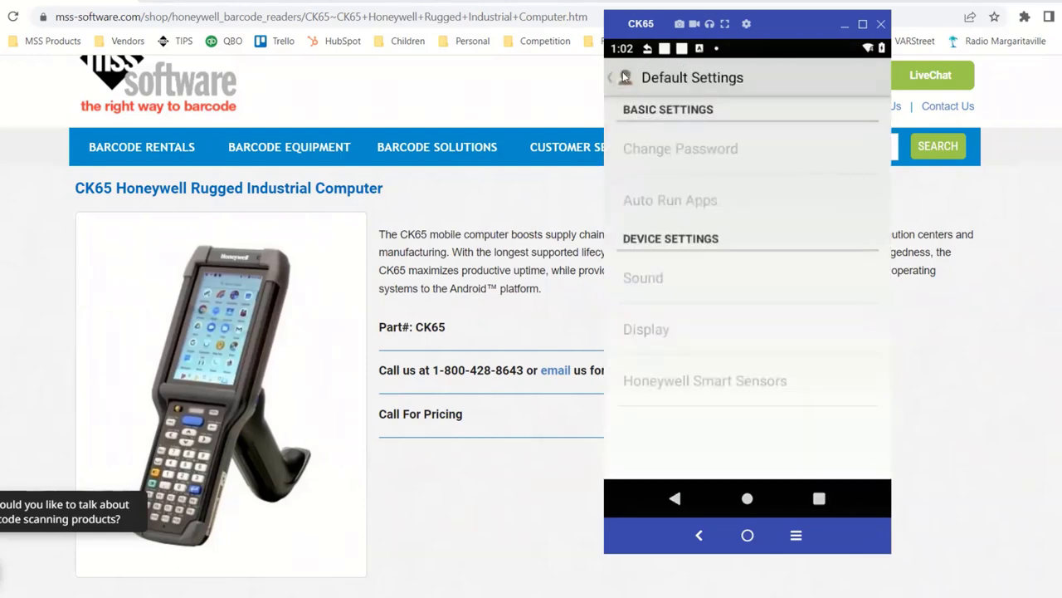
{"action": "left_click", "coordinate": [613, 80]}
{"action": "left_click", "coordinate": [867, 77]}
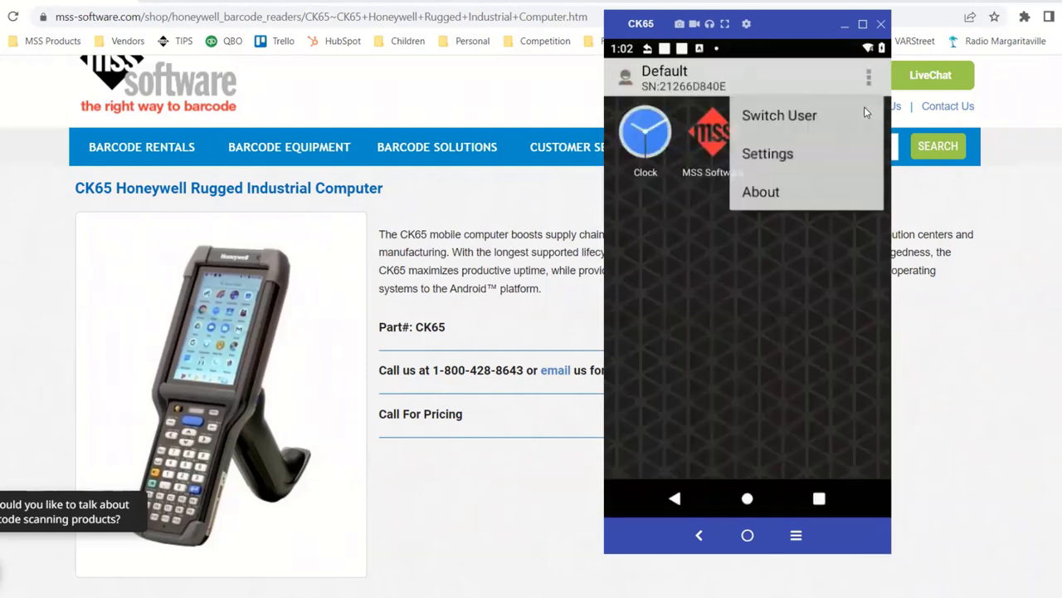
{"action": "left_click", "coordinate": [790, 154]}
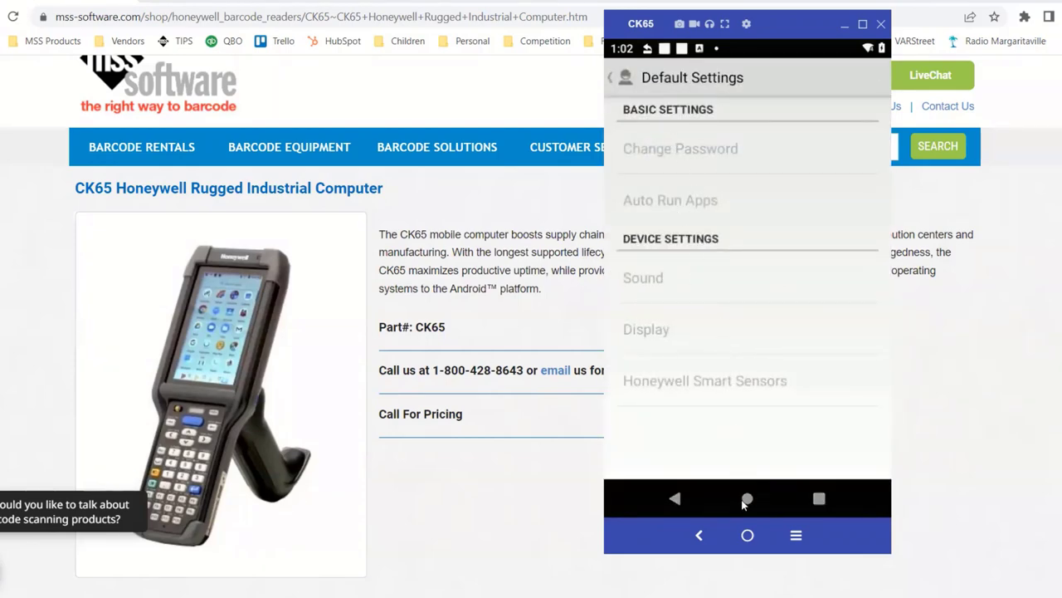
{"action": "left_click", "coordinate": [747, 535]}
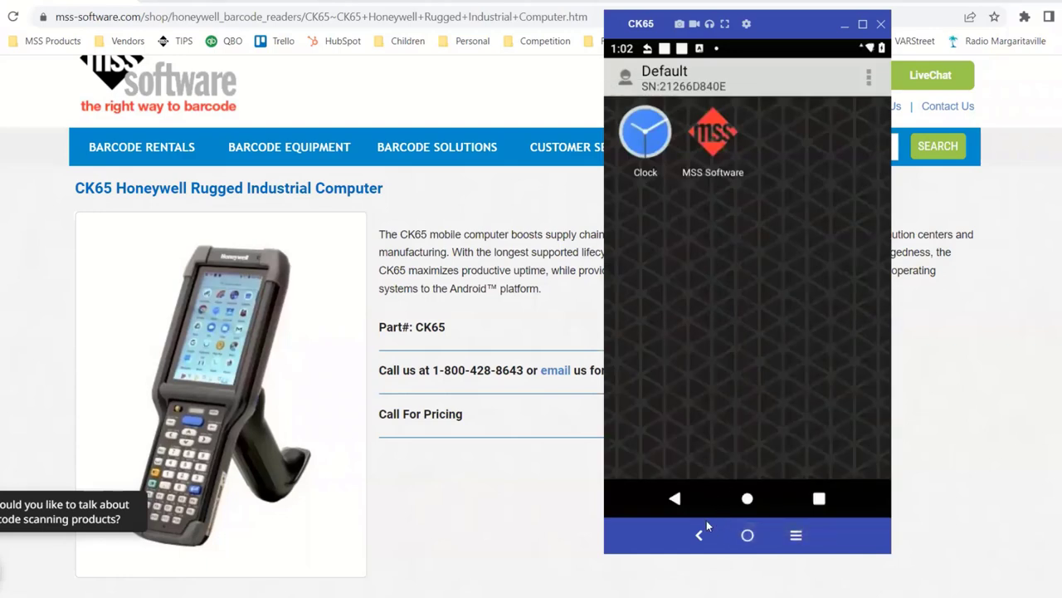
Launch MSS Software from the Default user's home screen
{"action": "left_click", "coordinate": [675, 498]}
{"action": "left_click", "coordinate": [747, 498]}
{"action": "left_click", "coordinate": [713, 135]}
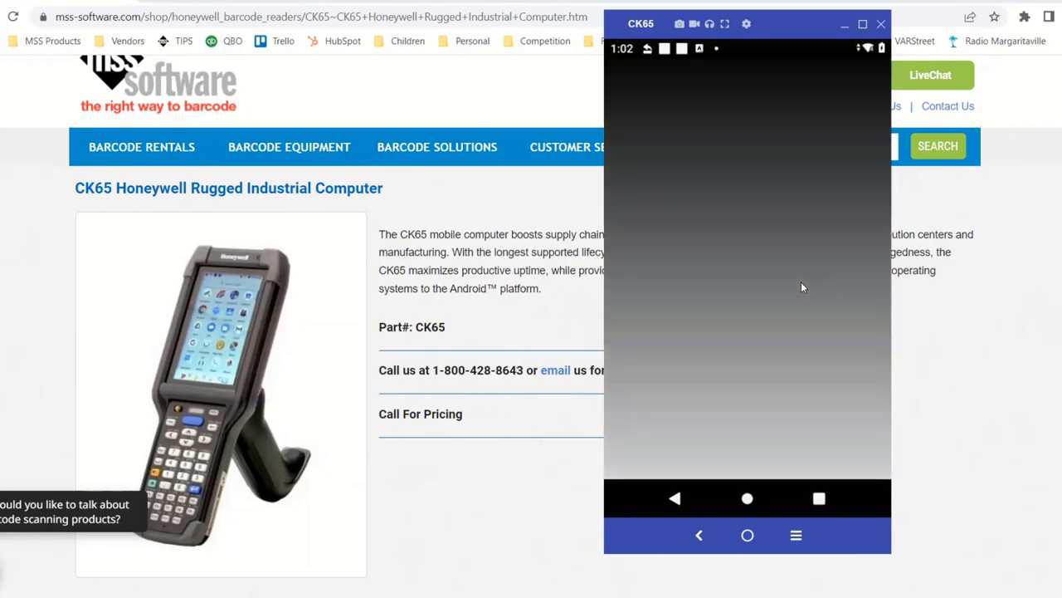